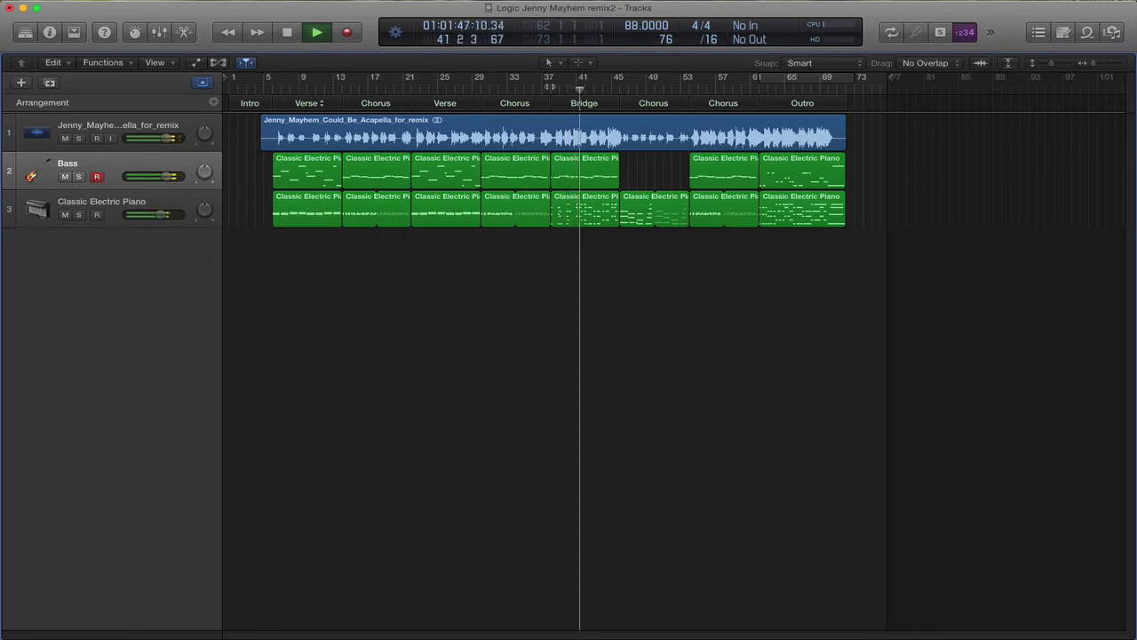
Stop playback, set the locators to the Bridge marker, and repeat the Bridge between locators
key("space")
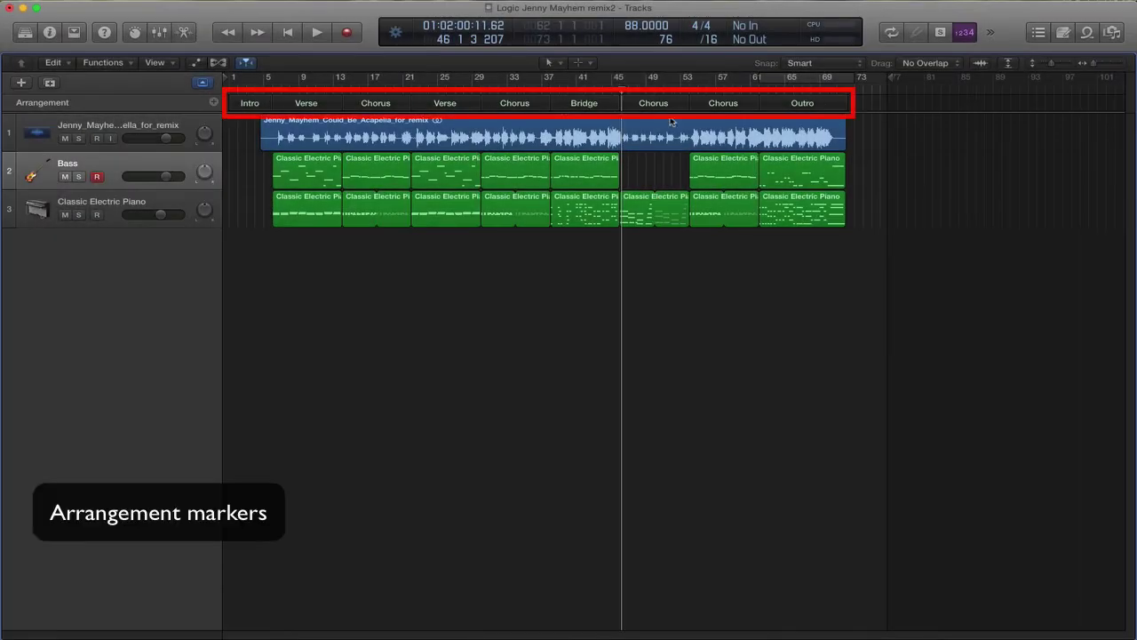
left_click(560, 104)
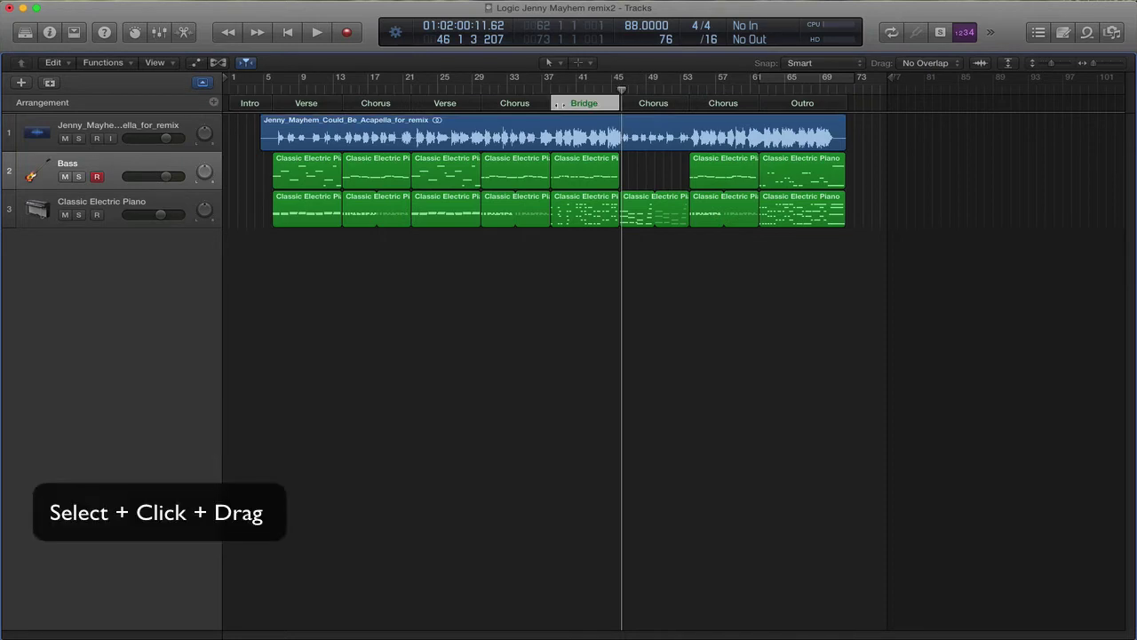
mouse_move(558, 104)
left_mouse_down()
mouse_move(673, 104)
mouse_move(558, 104)
left_mouse_up()
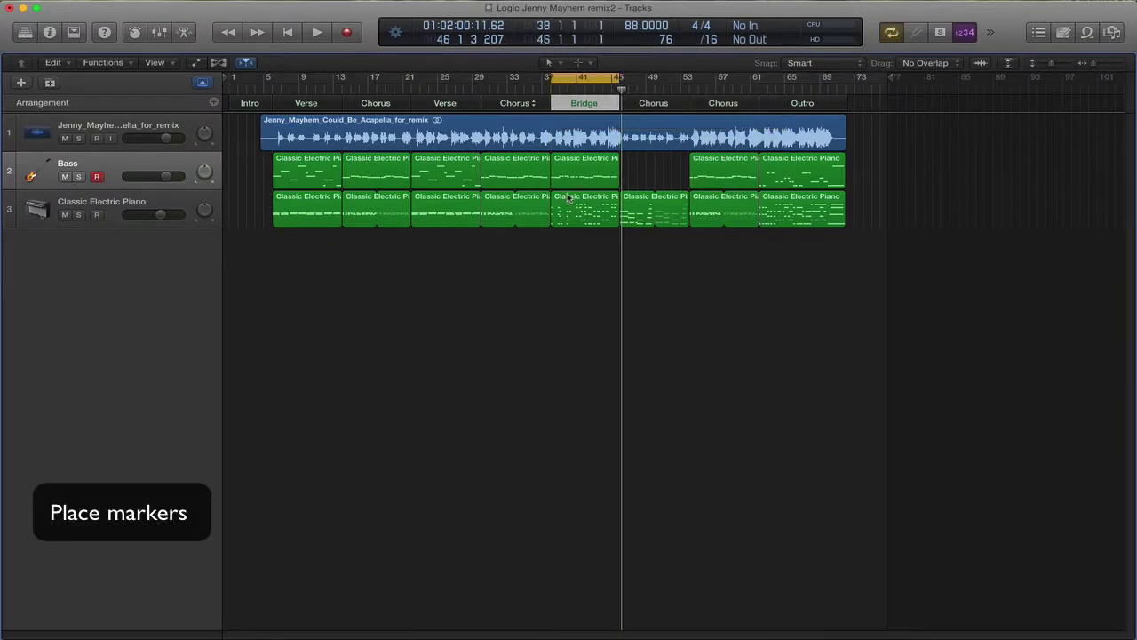
left_click(147, 0)
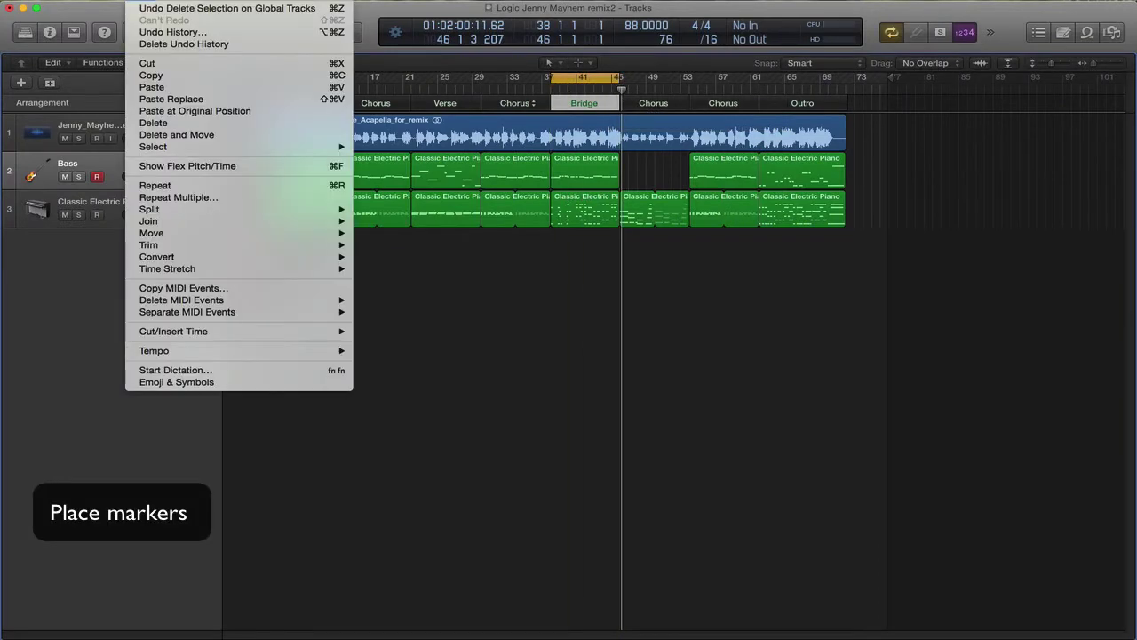
mouse_move(188, 334)
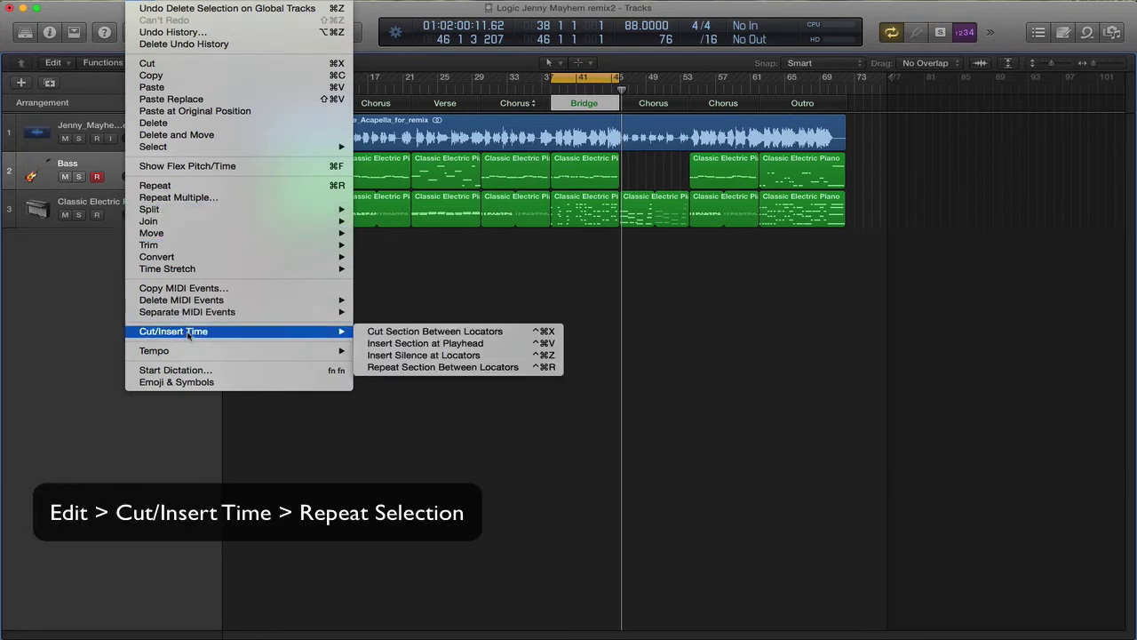
left_click(415, 367)
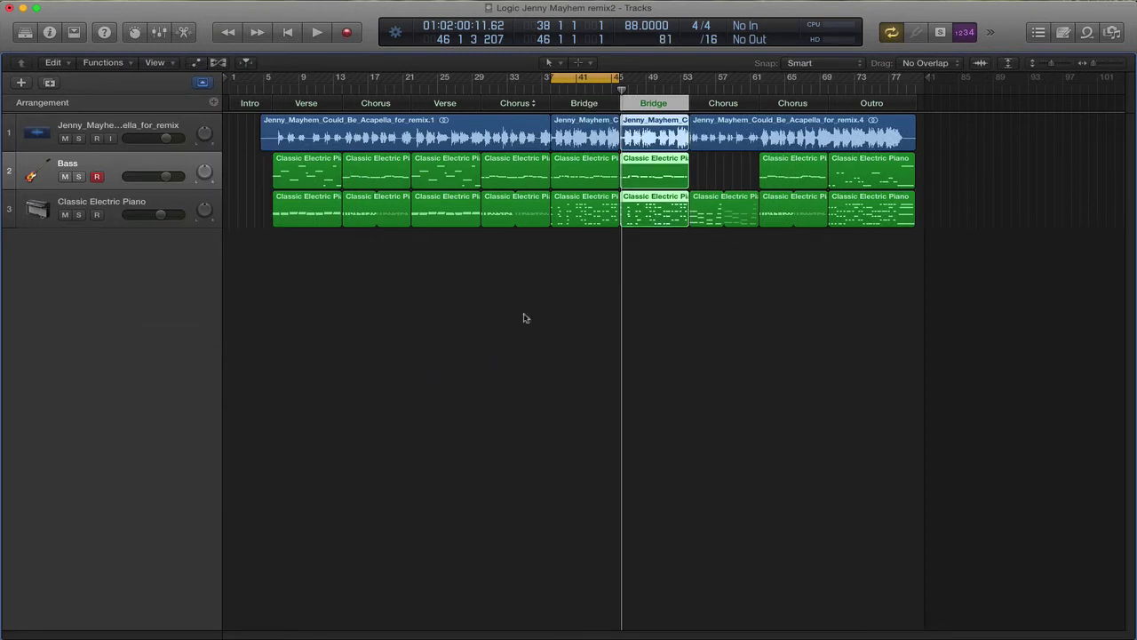
Turn off Cycle and delete the Classic Electric Piano region under the first Bridge
left_click(589, 76)
left_click(573, 270)
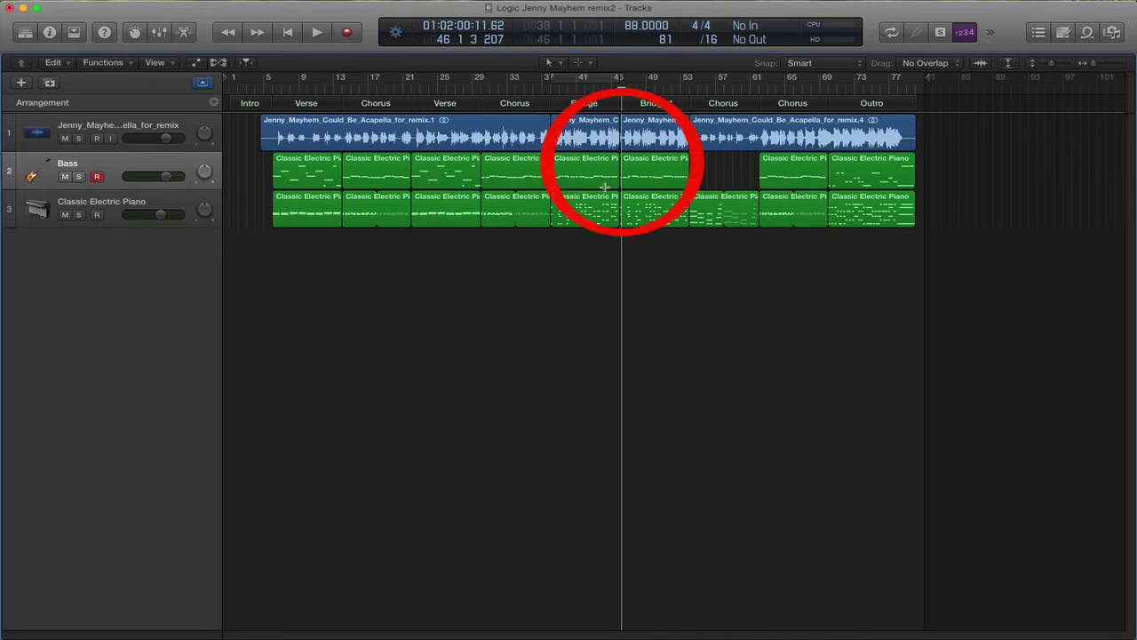
left_click(585, 208)
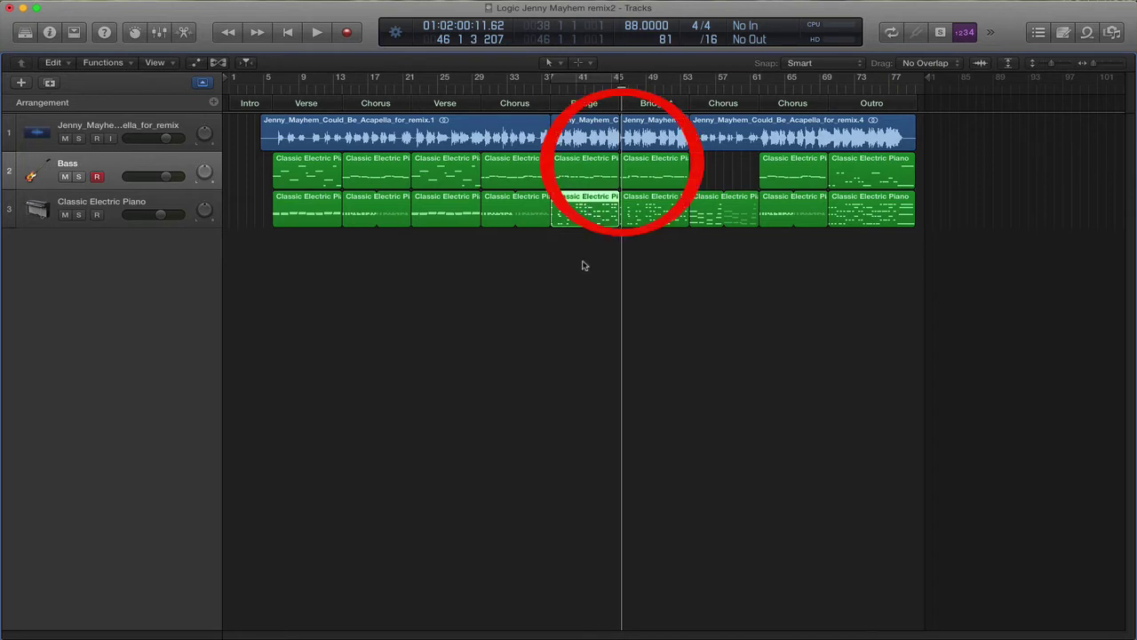
key("BackSpace")
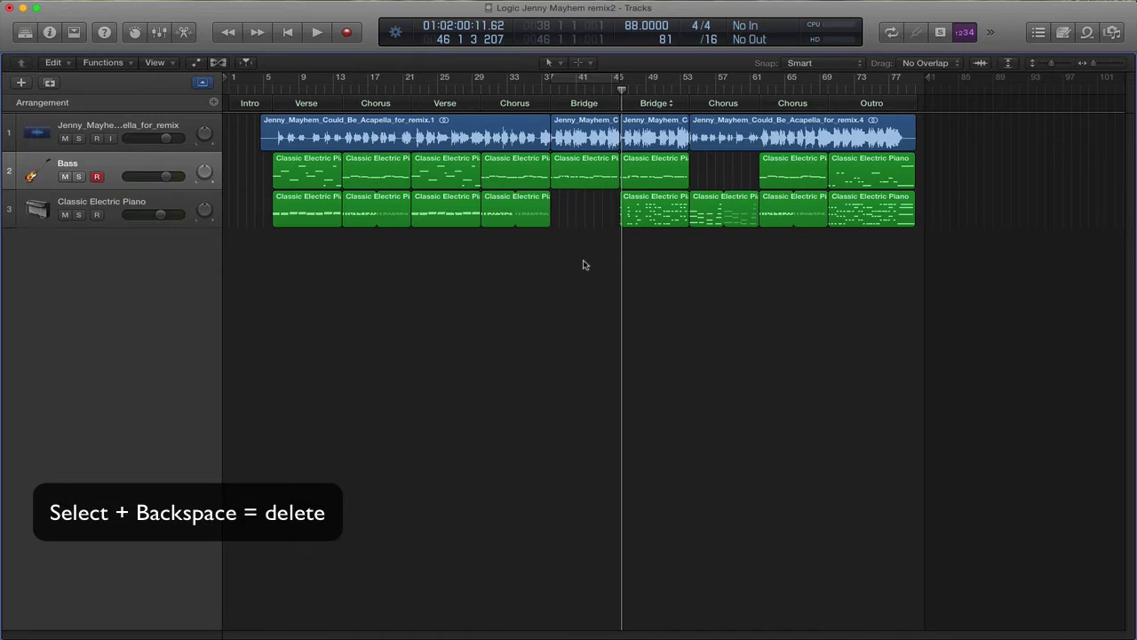
Play the arrangement from bar 37 to hear the first Bridge without piano
left_click(551, 87)
key("space")
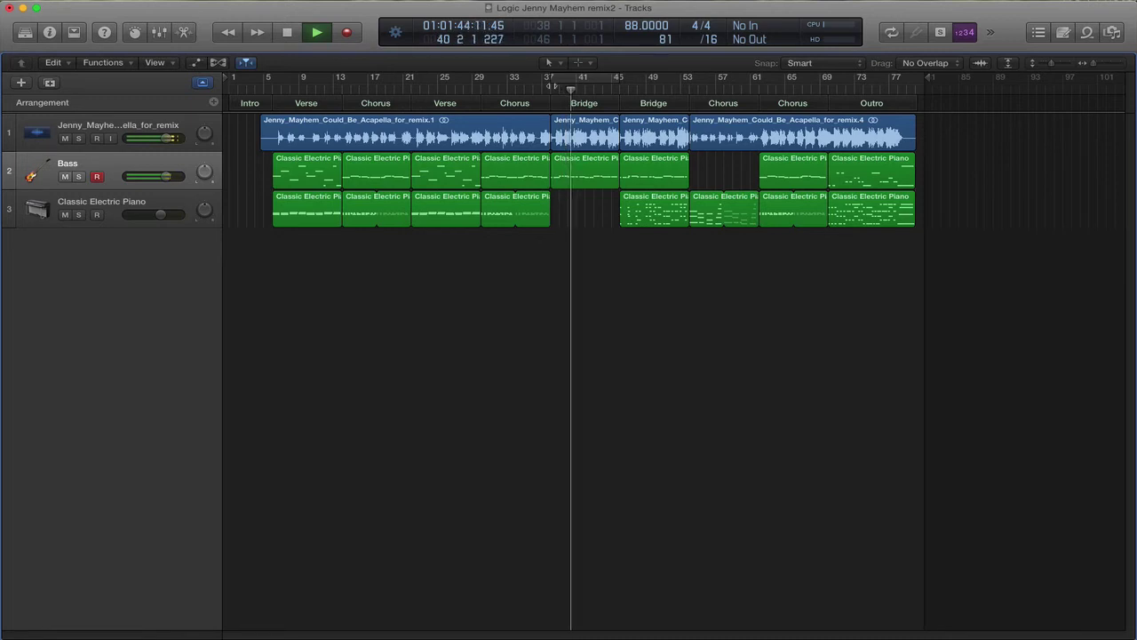
key("space")
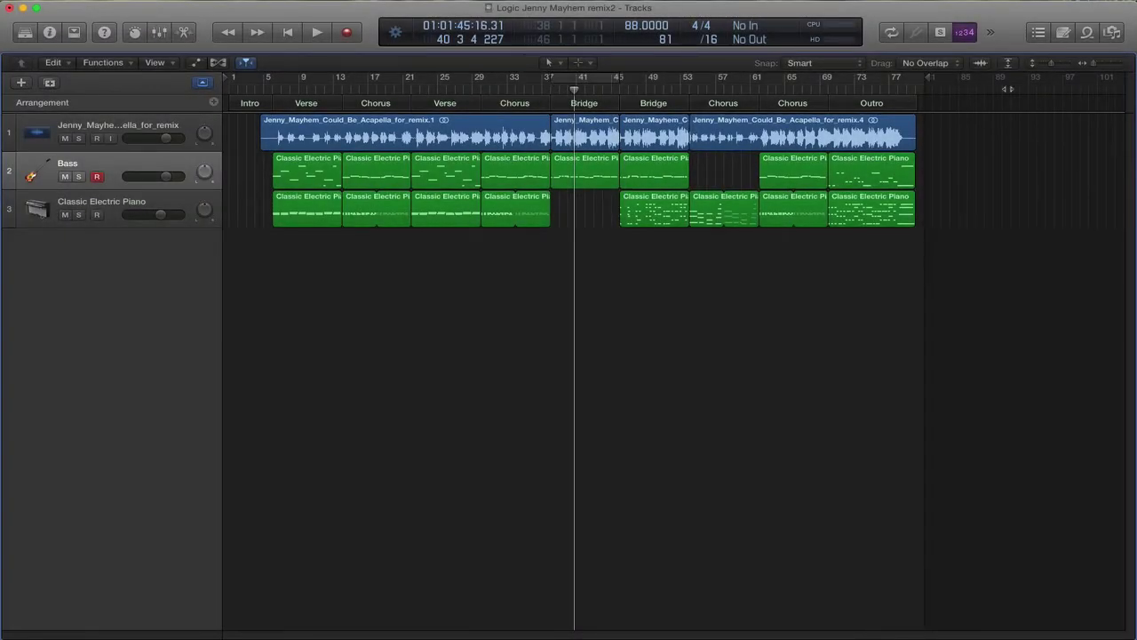
Search Apple Loops for 'hip' and add Hip Hop Old Kit Beat 09 at bar 41 on a new track
left_click(1088, 34)
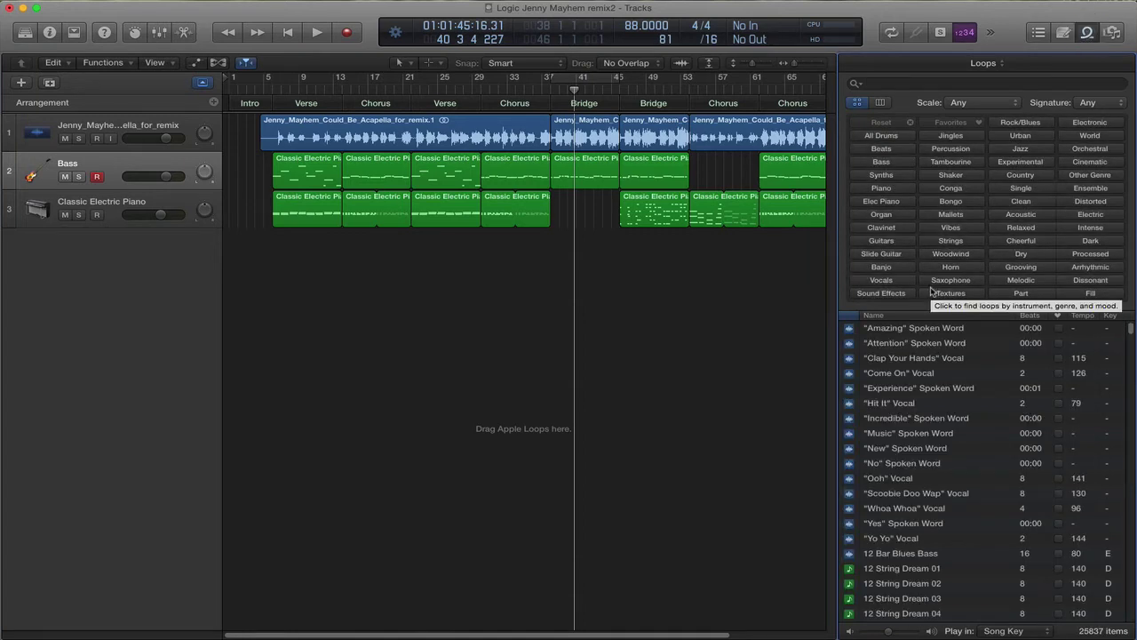
type("hip")
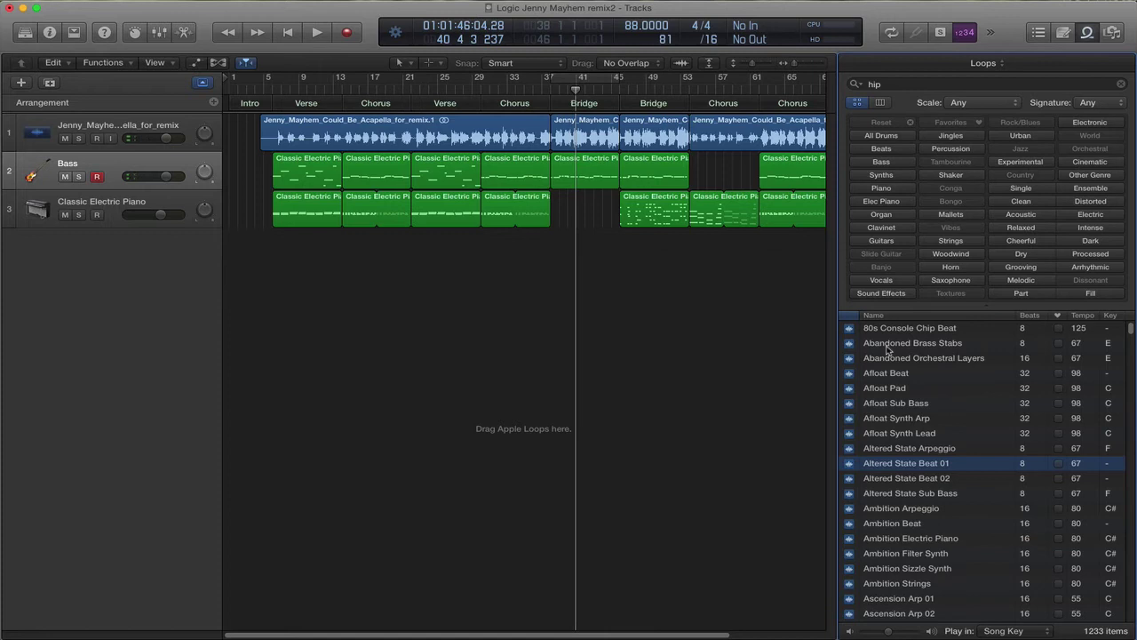
left_click(629, 26)
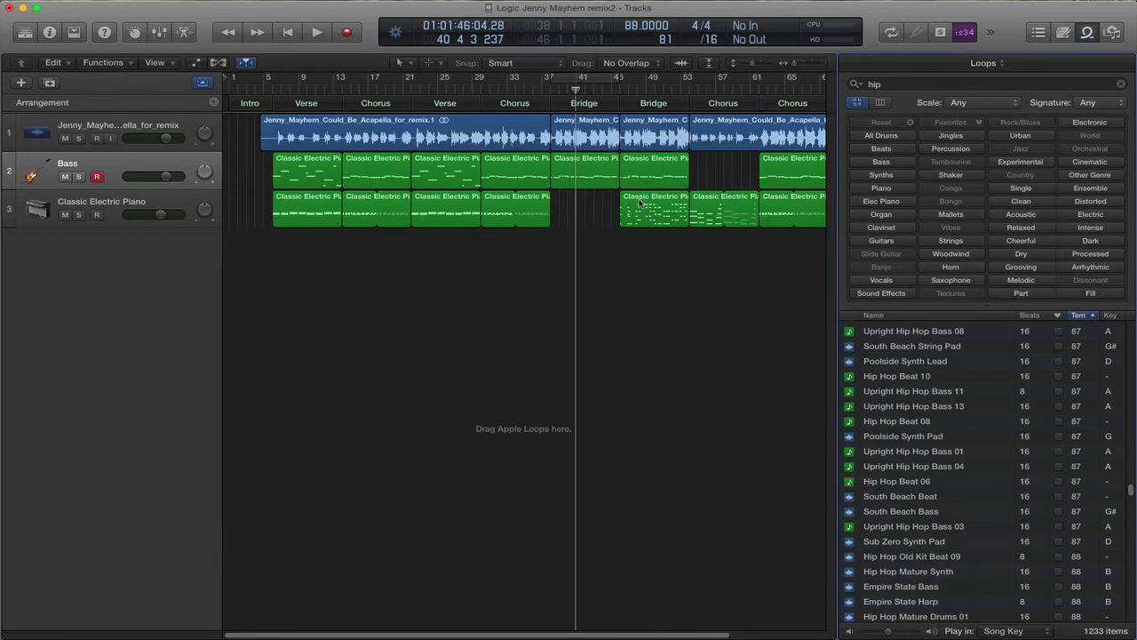
left_click(908, 421)
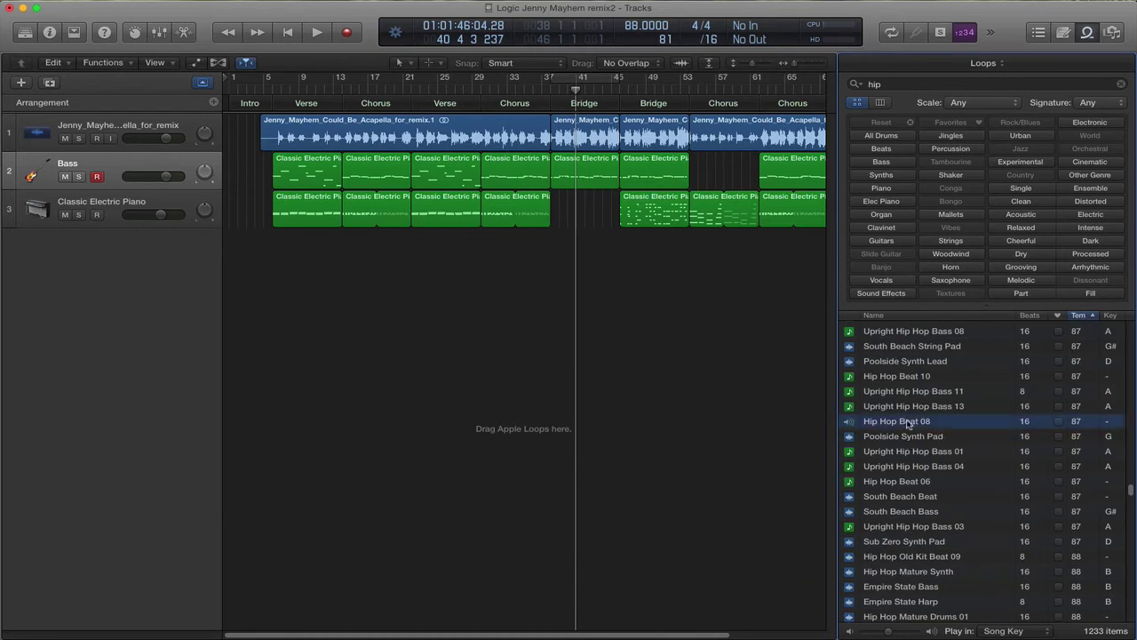
left_click(890, 557)
left_click_drag(907, 560, 592, 249)
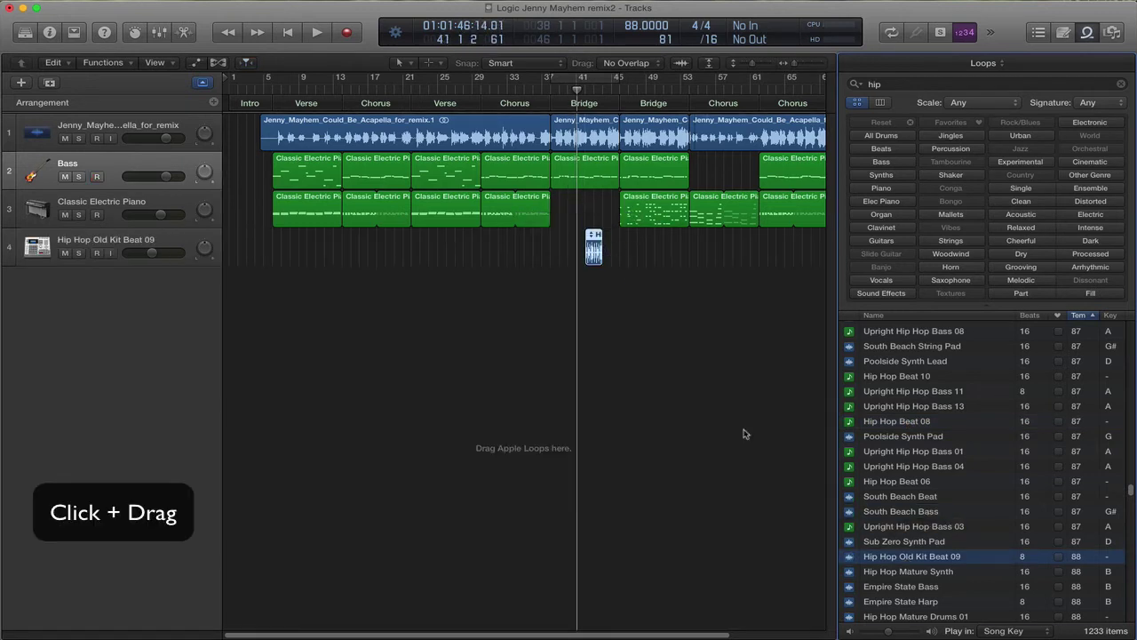
Loop the beat region through the repeated Bridge and play it back
left_click_drag(600, 248, 689, 250)
key("space")
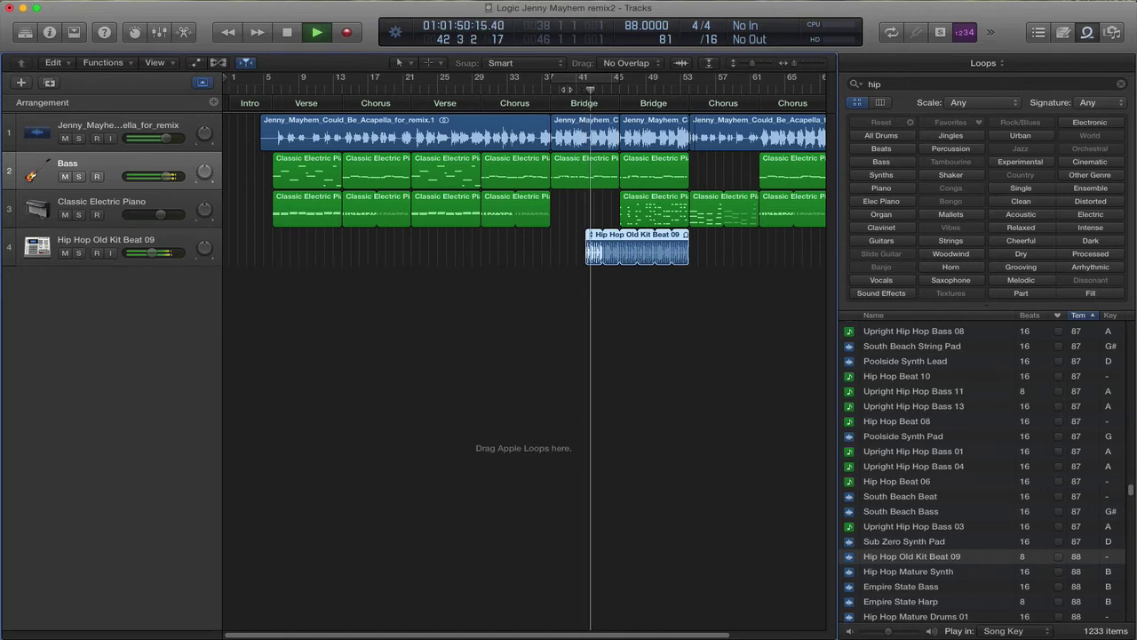
key("space")
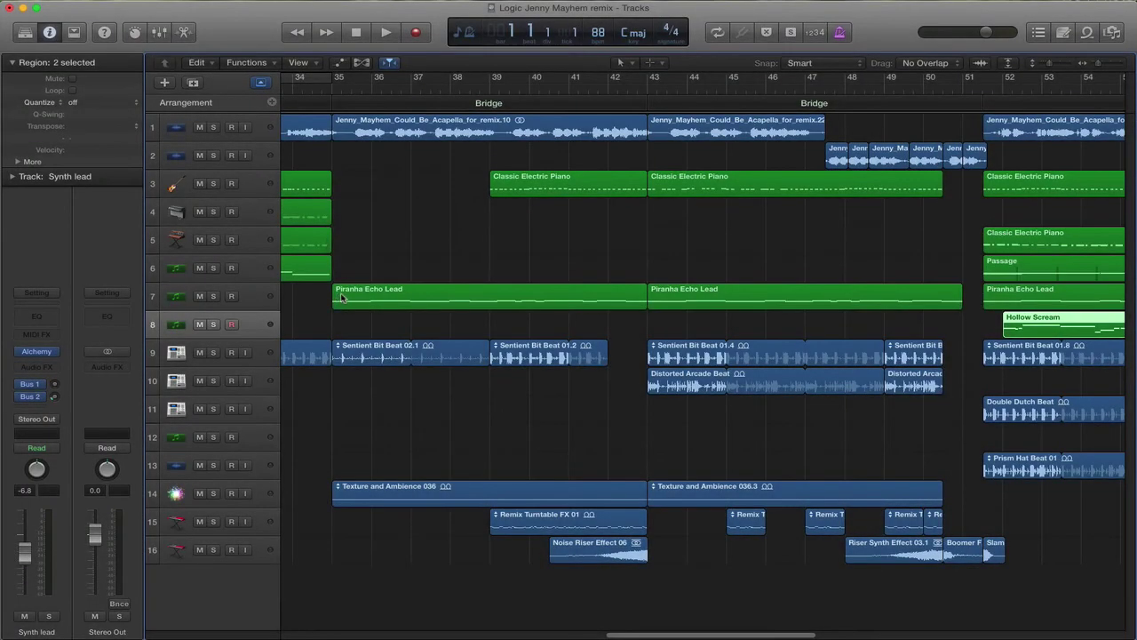
Add a new software instrument track, show its sound Library, and widen the track headers to show names
left_click(178, 0)
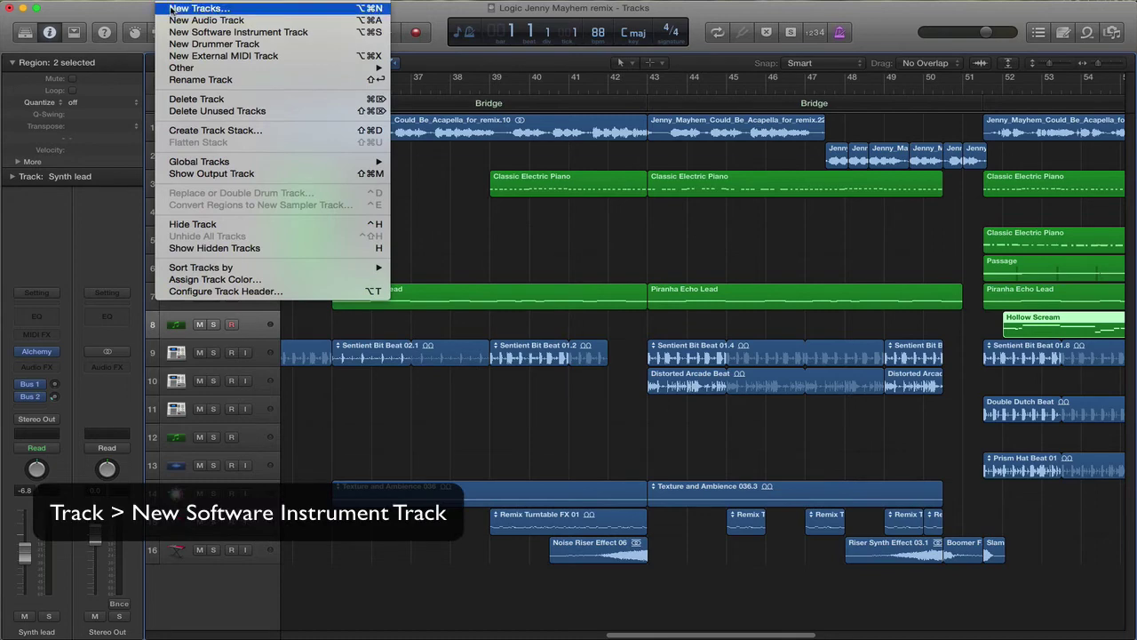
left_click(181, 33)
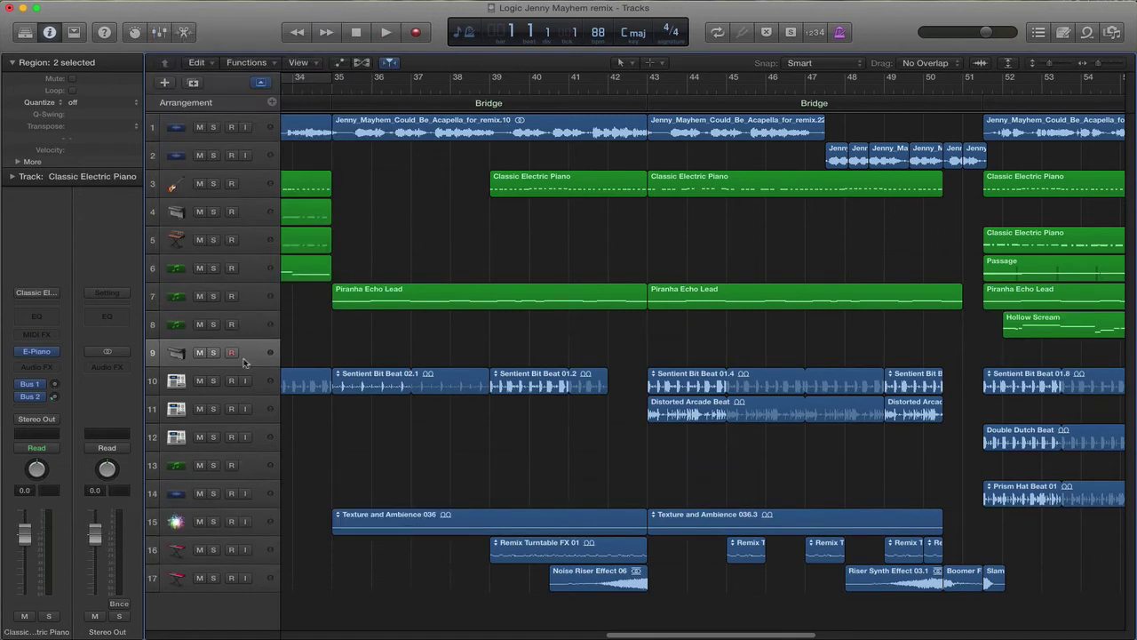
left_click(25, 32)
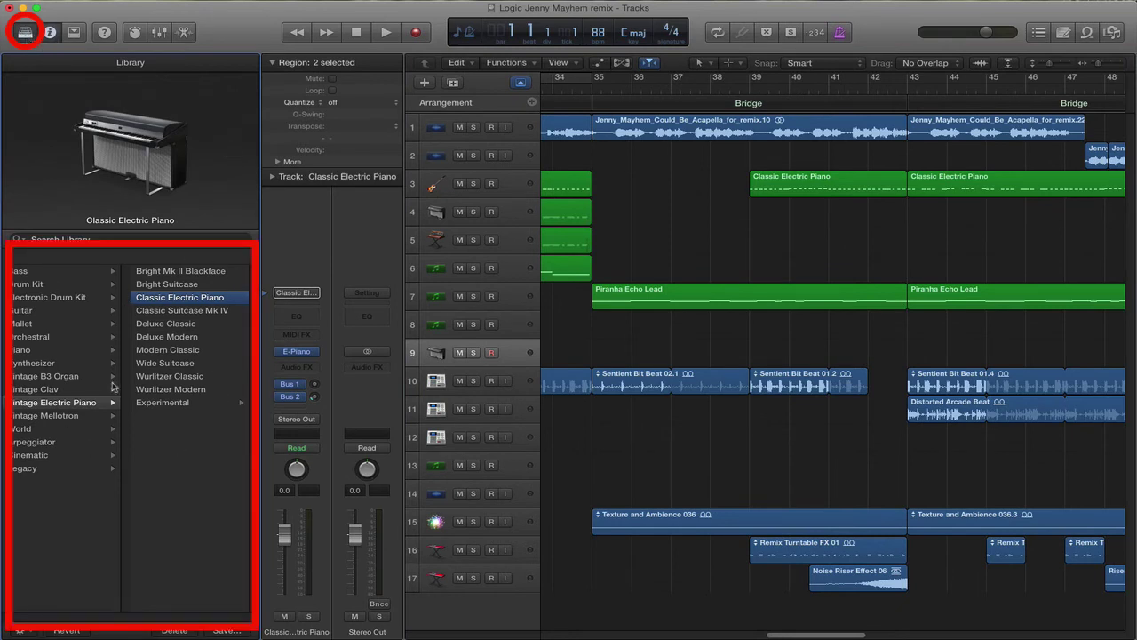
left_click_drag(540, 318, 663, 318)
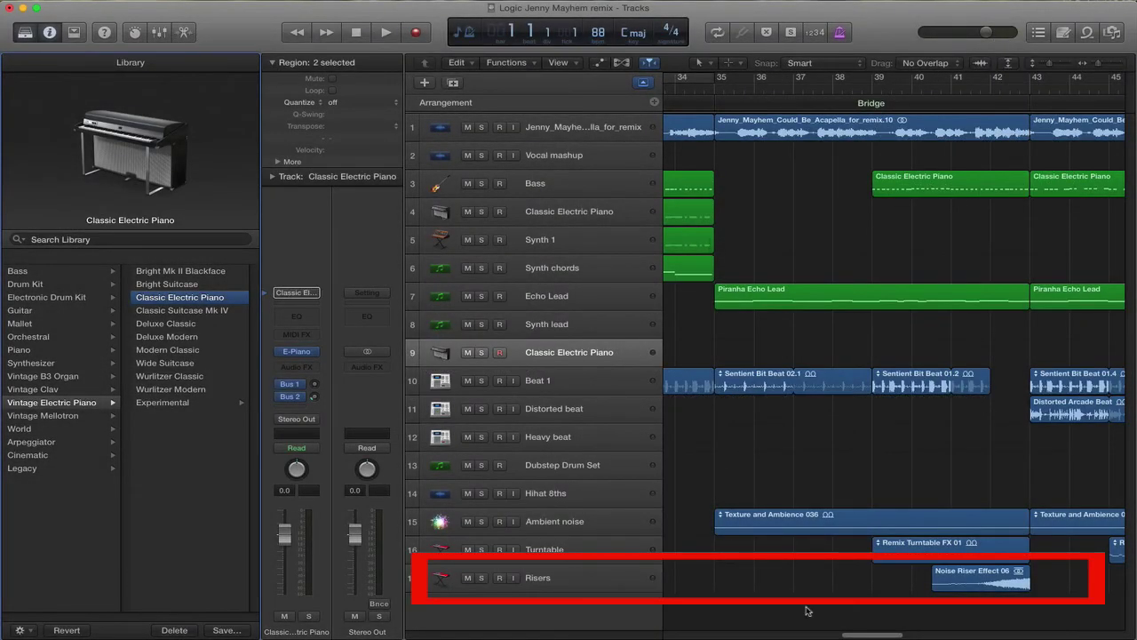
scroll(808, 609, "right", 6)
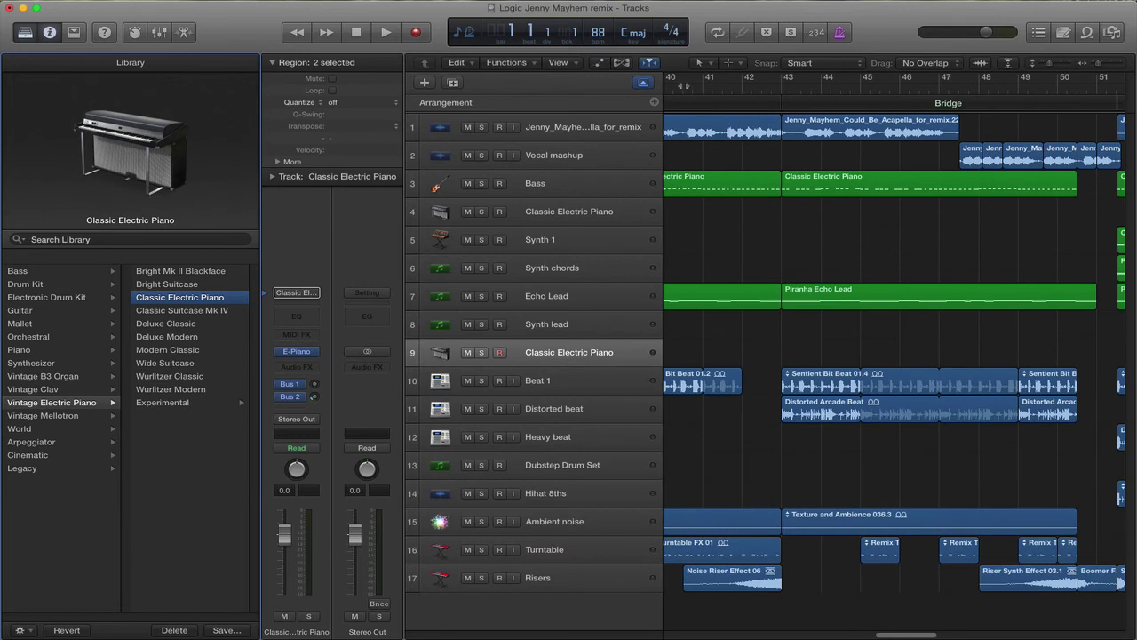
key("space")
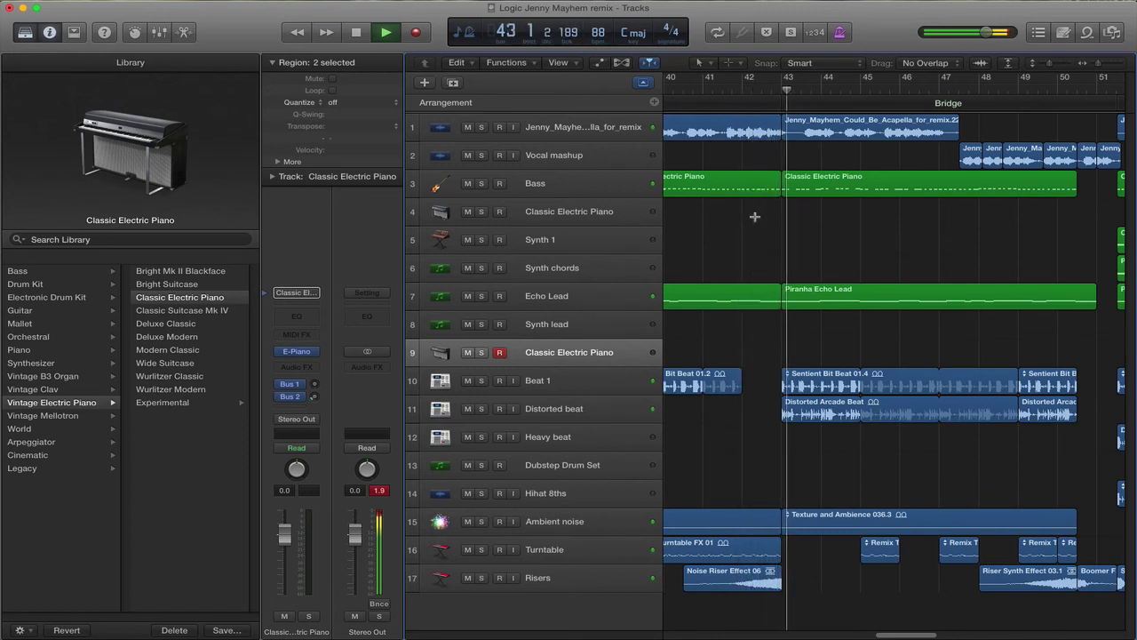
key("space")
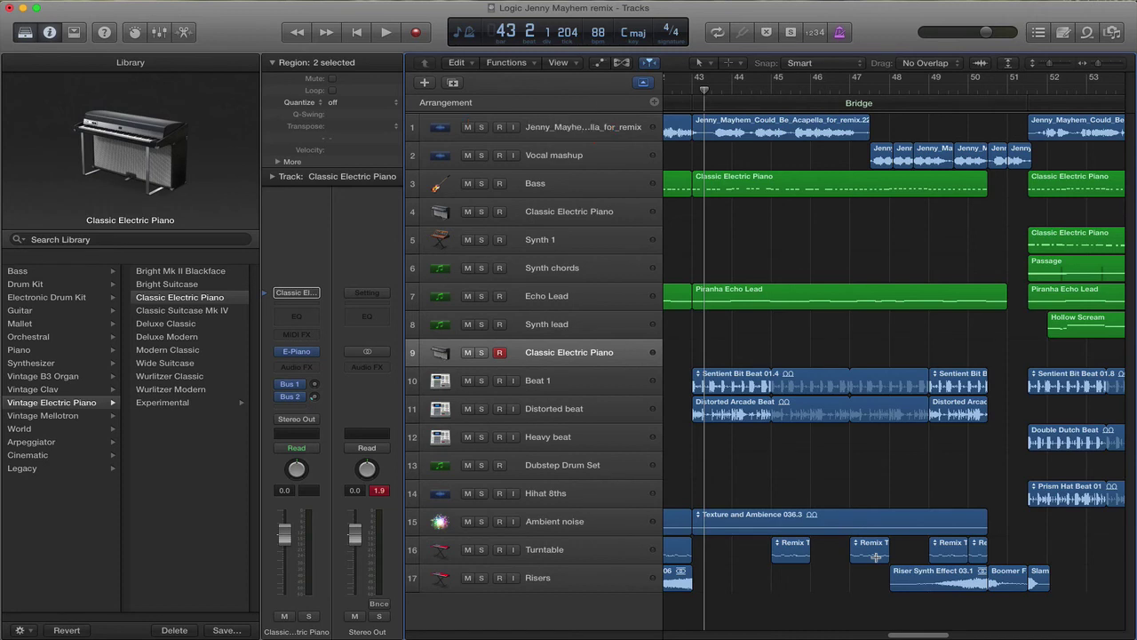
Split the track 1 acapella vocal region at 45 3 1 1 and play back the chopped vocal
left_click(801, 131)
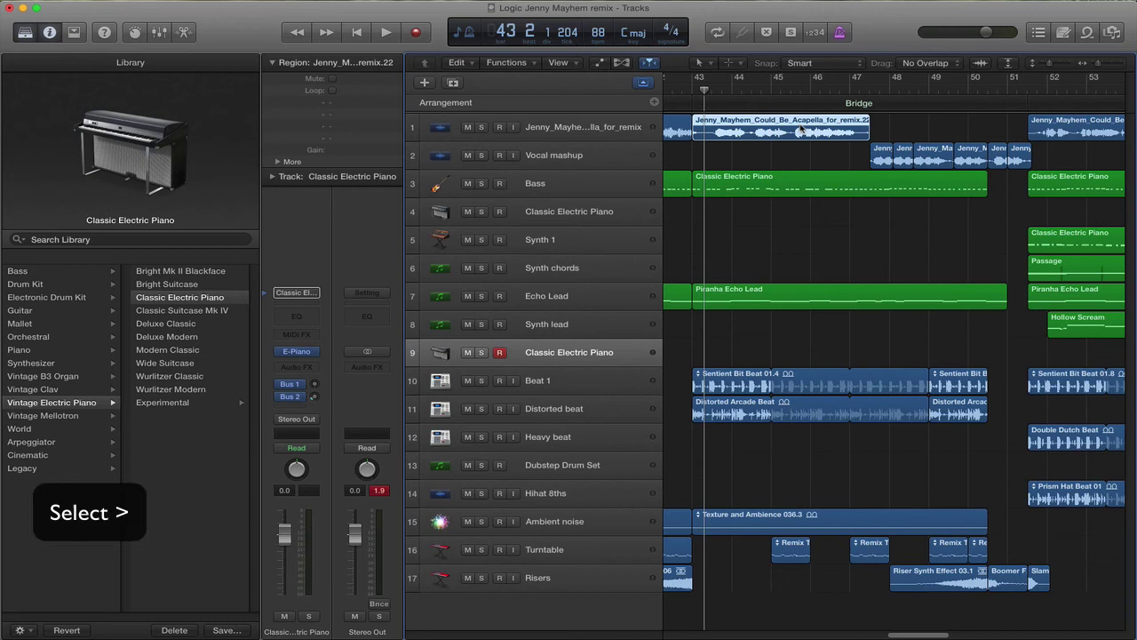
left_click(692, 90)
left_click(791, 90)
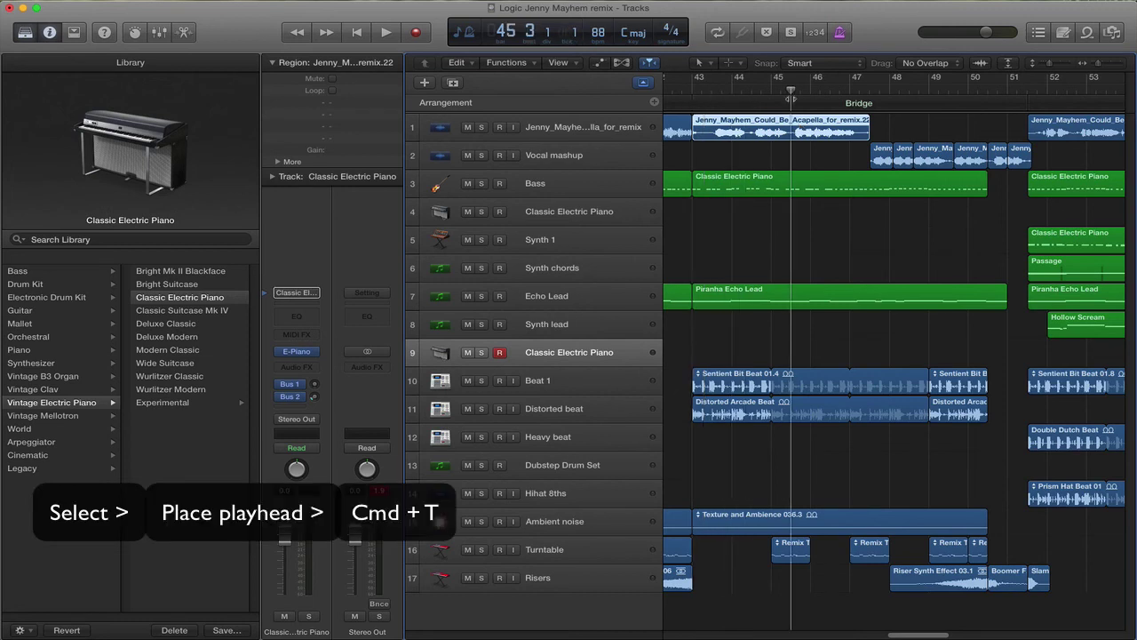
key("super+t")
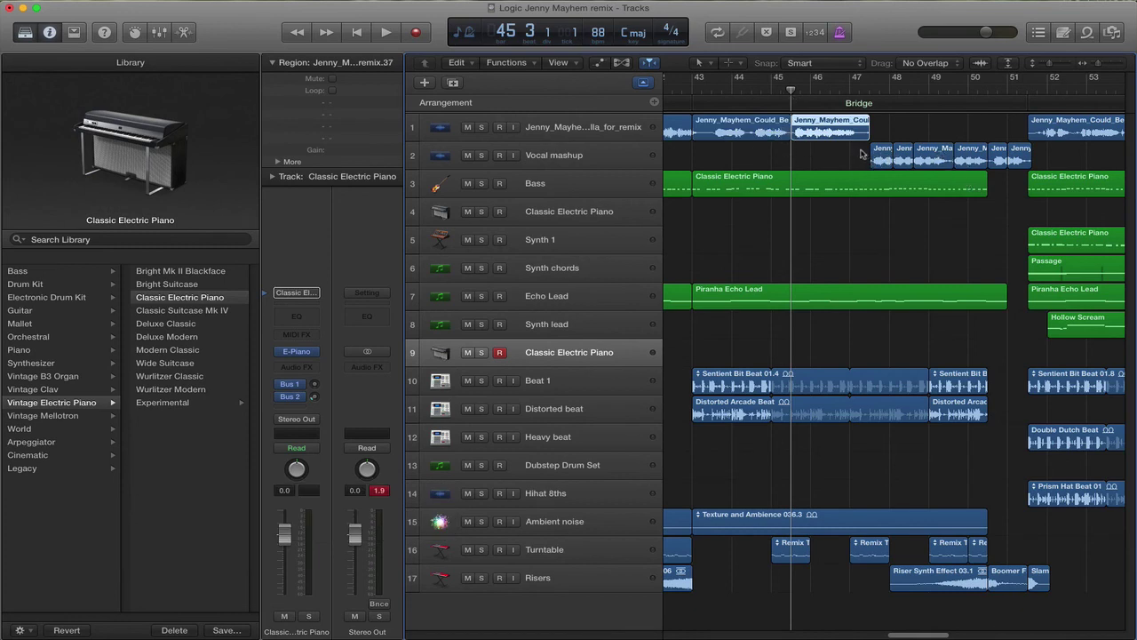
key("space")
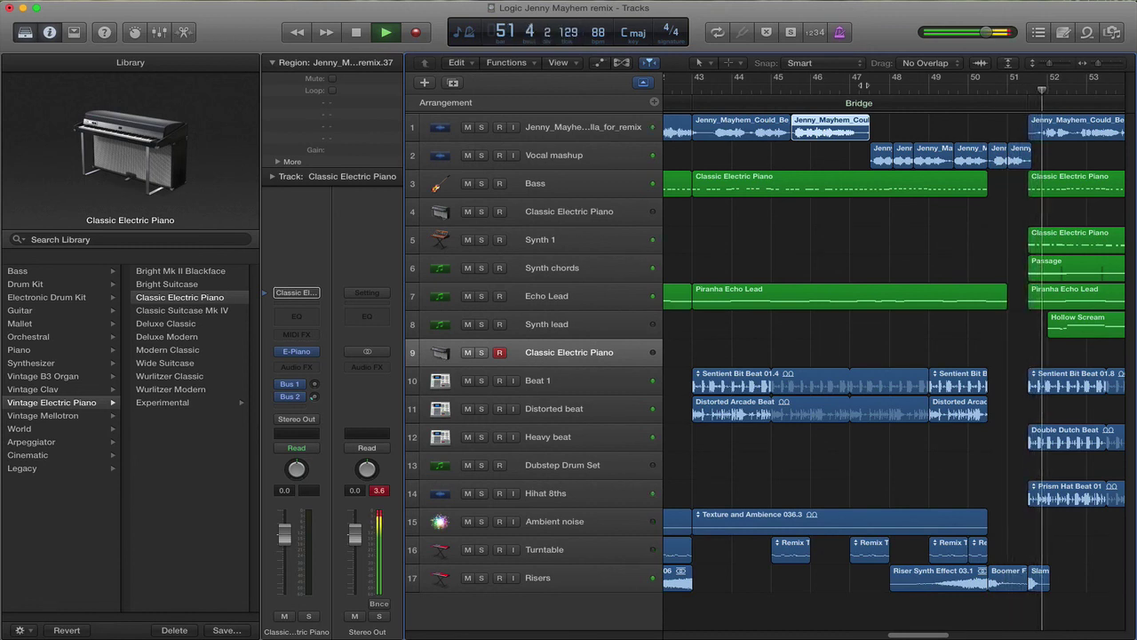
key("space")
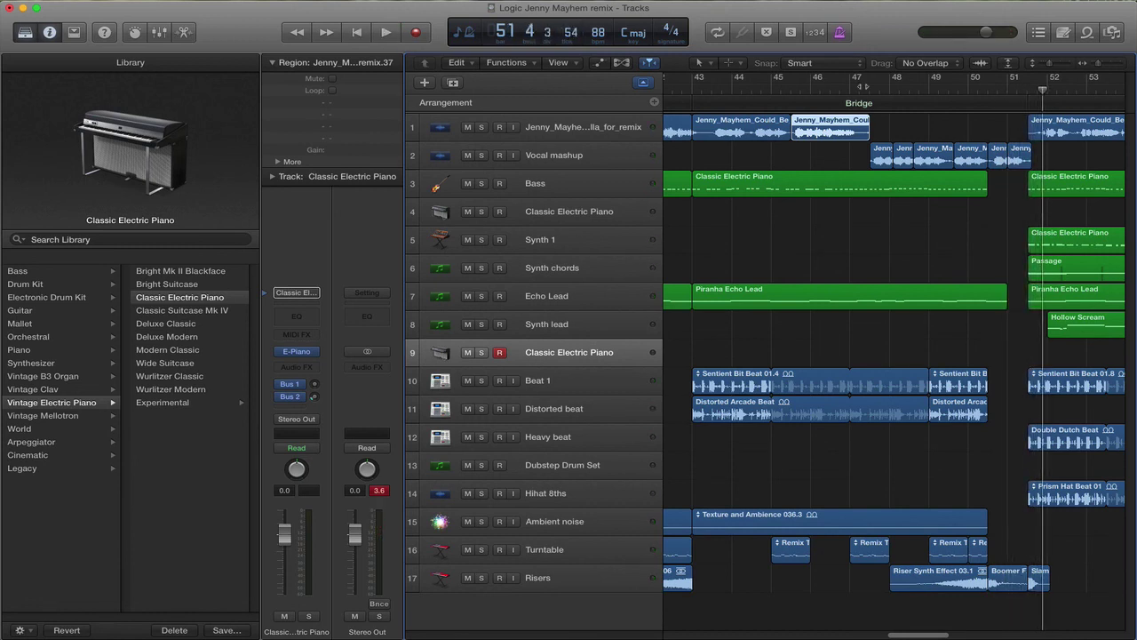